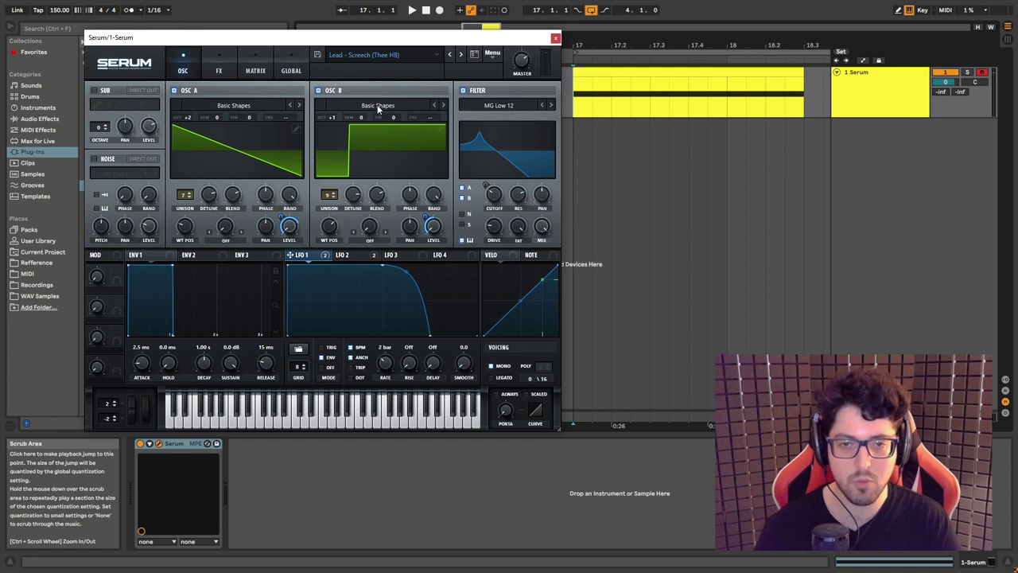
# Check the filter's current cutoff and resonance values
pyautogui.moveTo(330, 228)
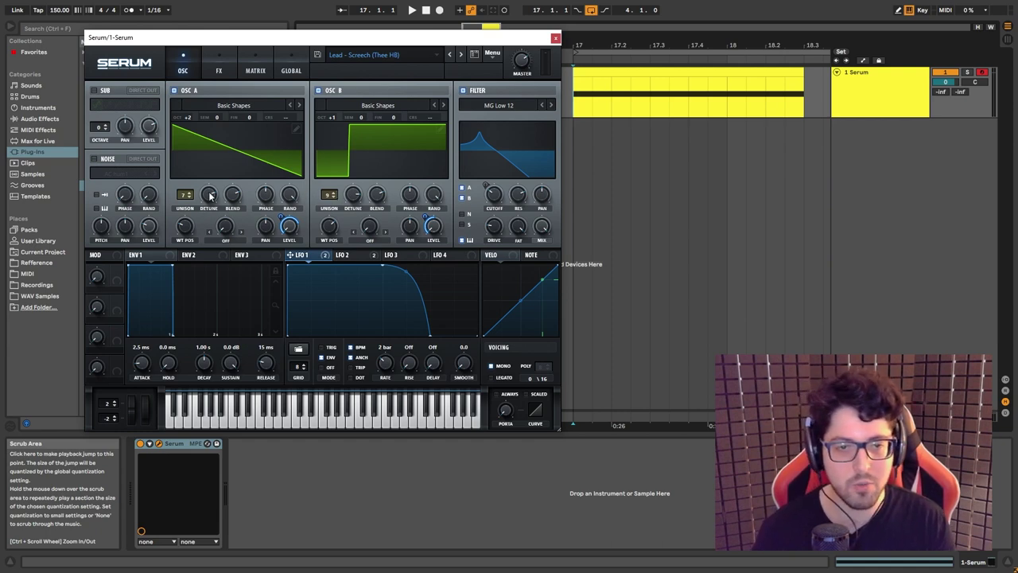
pyautogui.moveTo(210, 201)
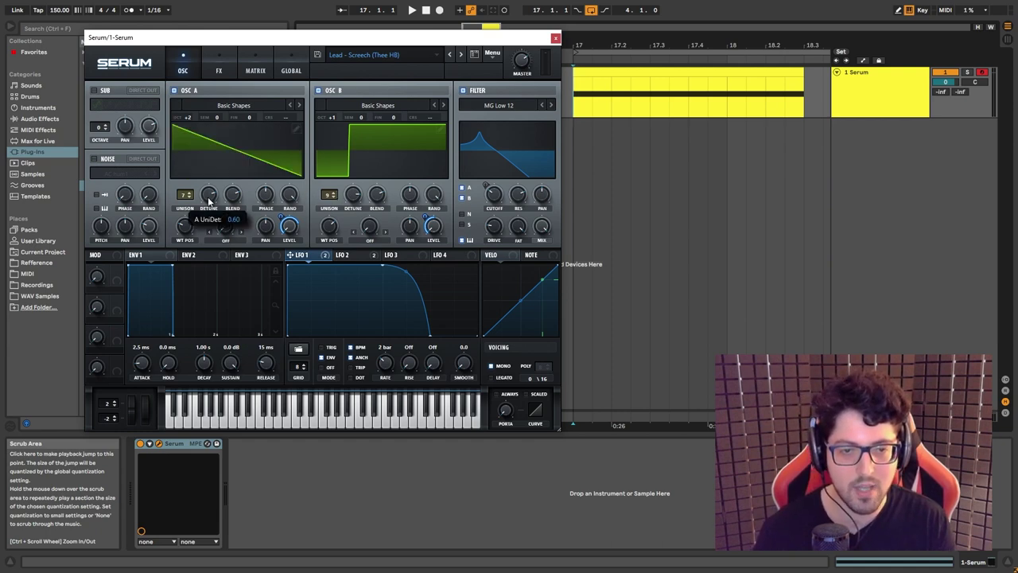
pyautogui.moveTo(357, 197)
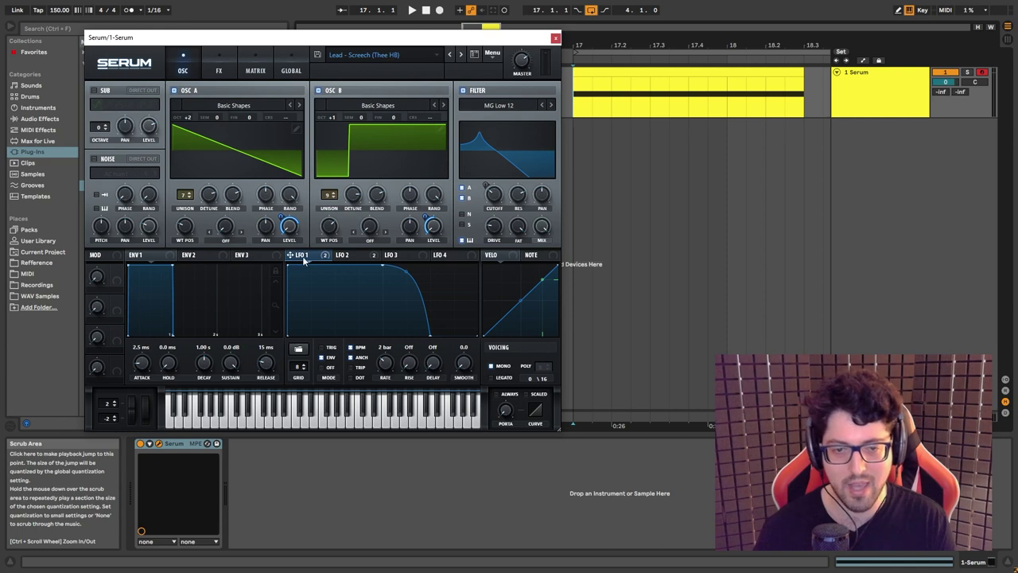
pyautogui.moveTo(304, 261)
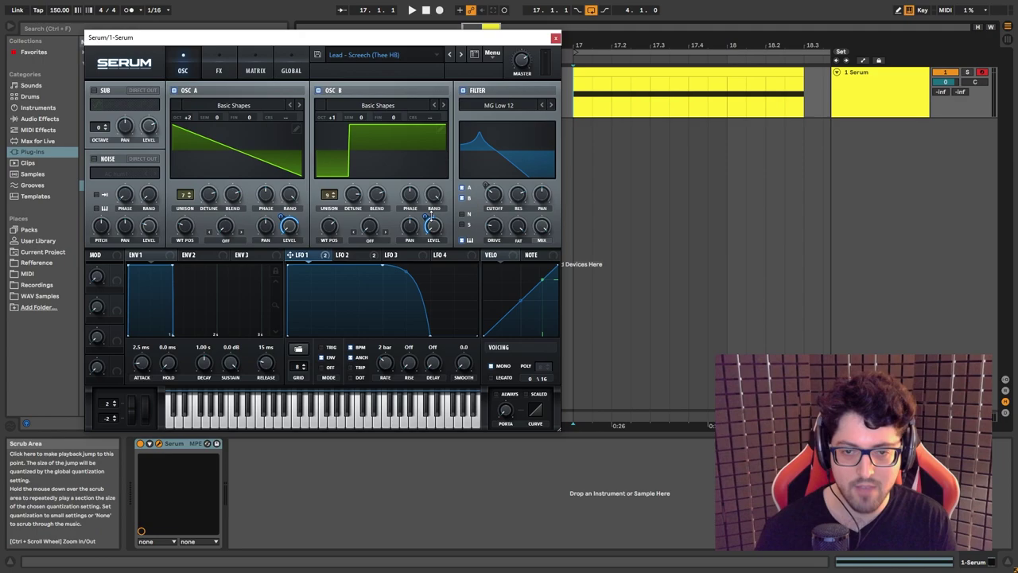
pyautogui.moveTo(427, 213)
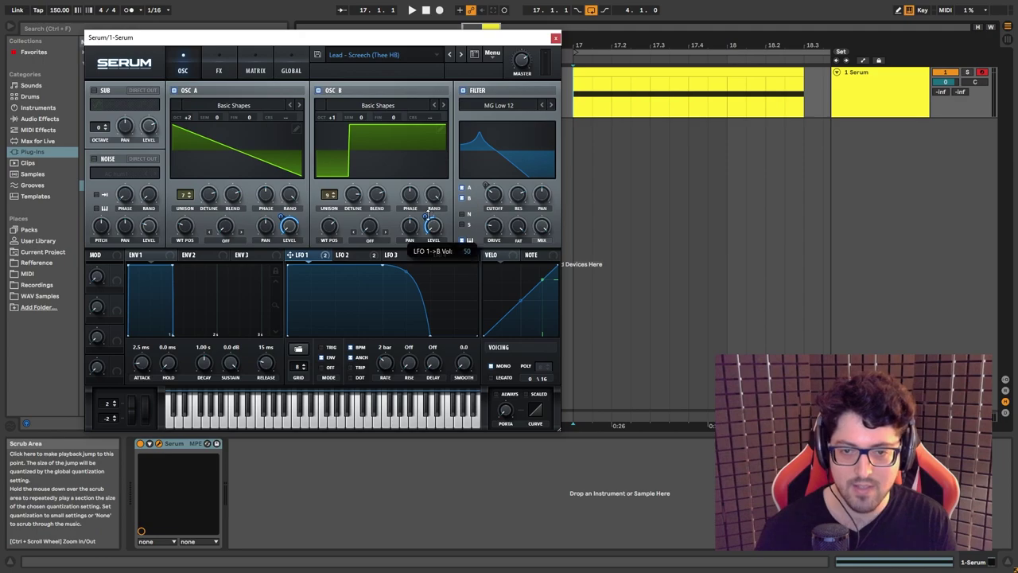
pyautogui.click(496, 198)
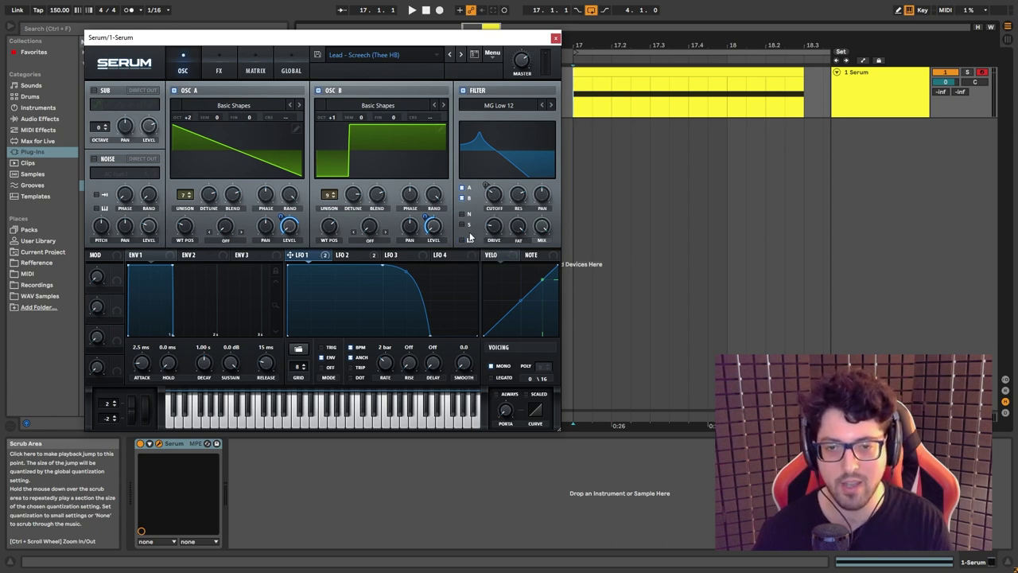
pyautogui.moveTo(494, 205)
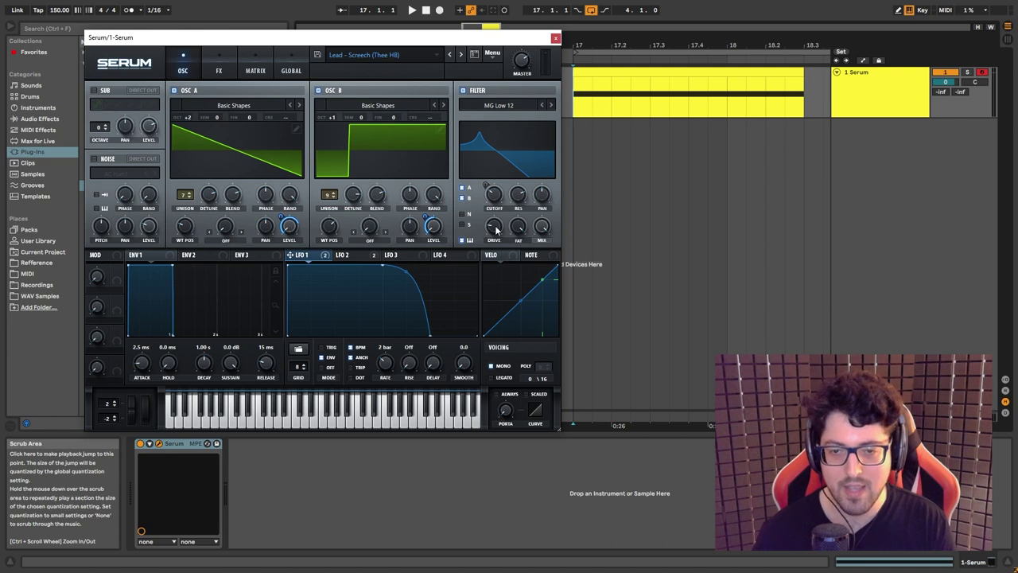
pyautogui.moveTo(496, 229)
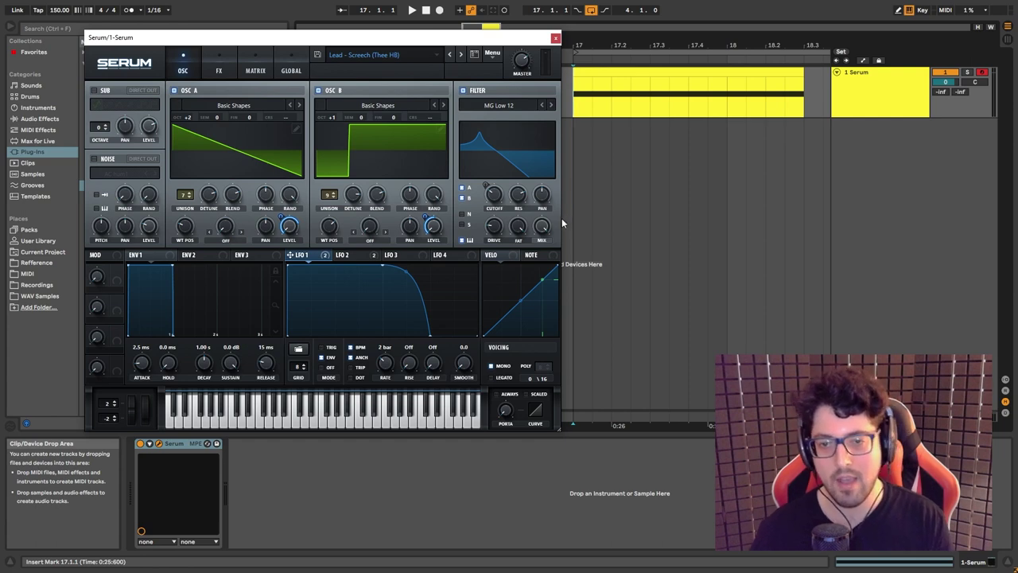
pyautogui.click(517, 197)
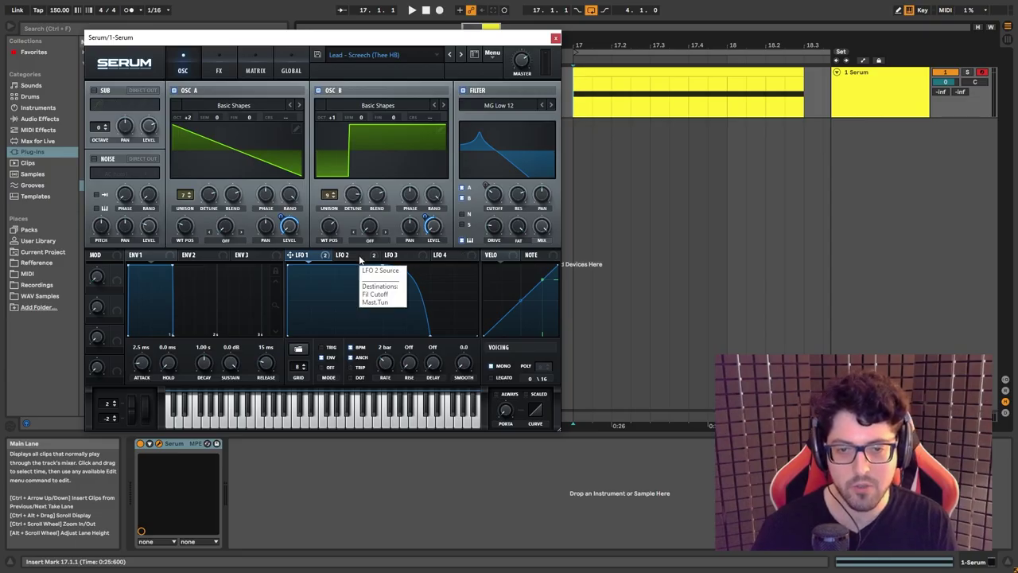
# Bypass all of LFO 2's destinations and audition the lead with the filter off, then on
pyautogui.rightClick(333, 262)
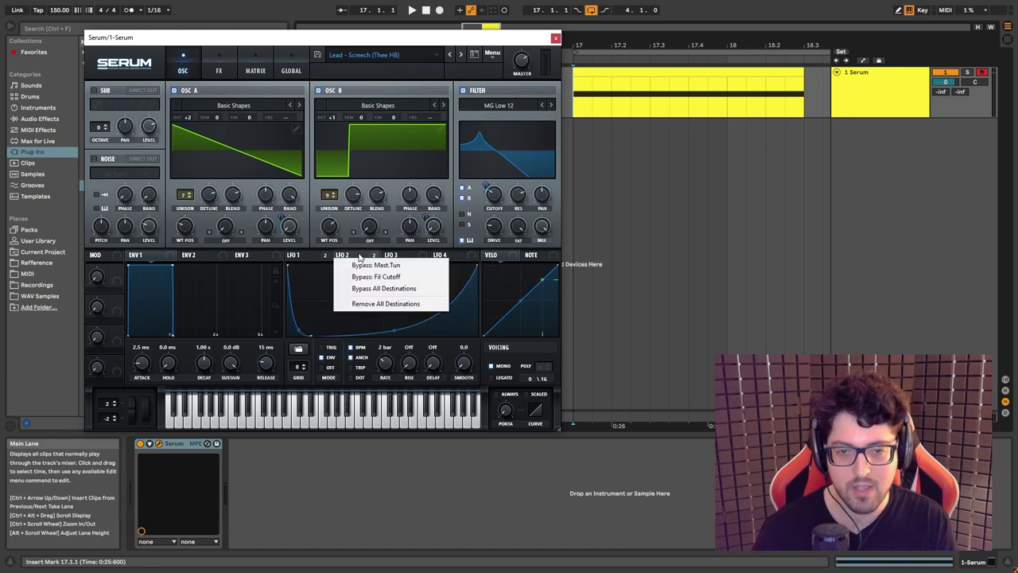
pyautogui.click(377, 293)
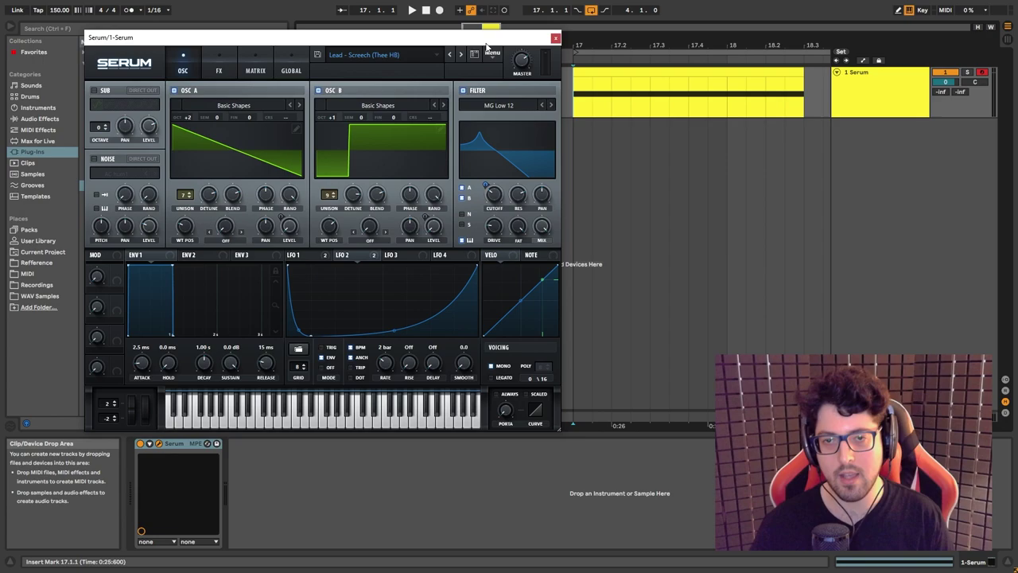
pyautogui.press('space')
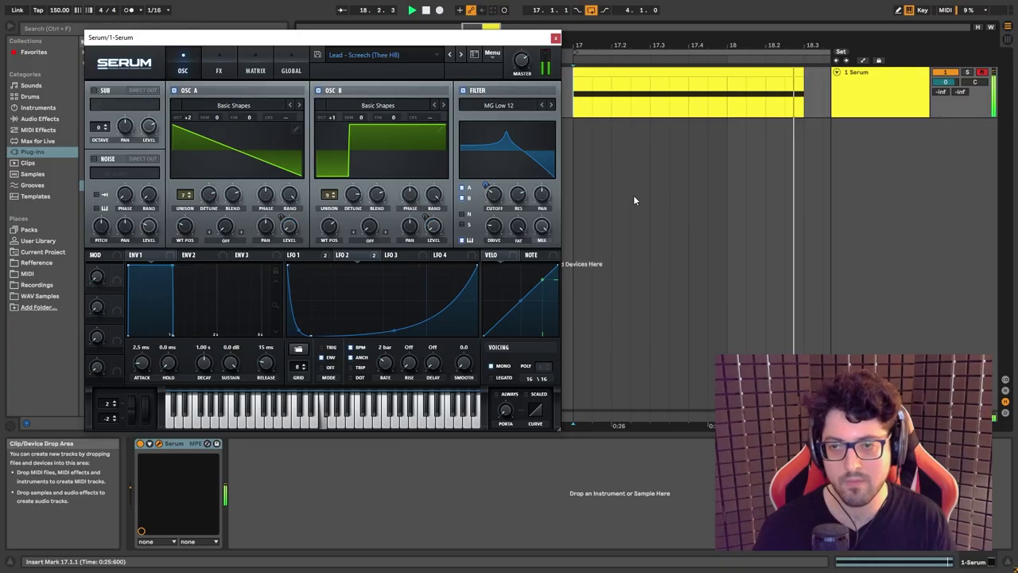
pyautogui.press('space')
pyautogui.click(465, 93)
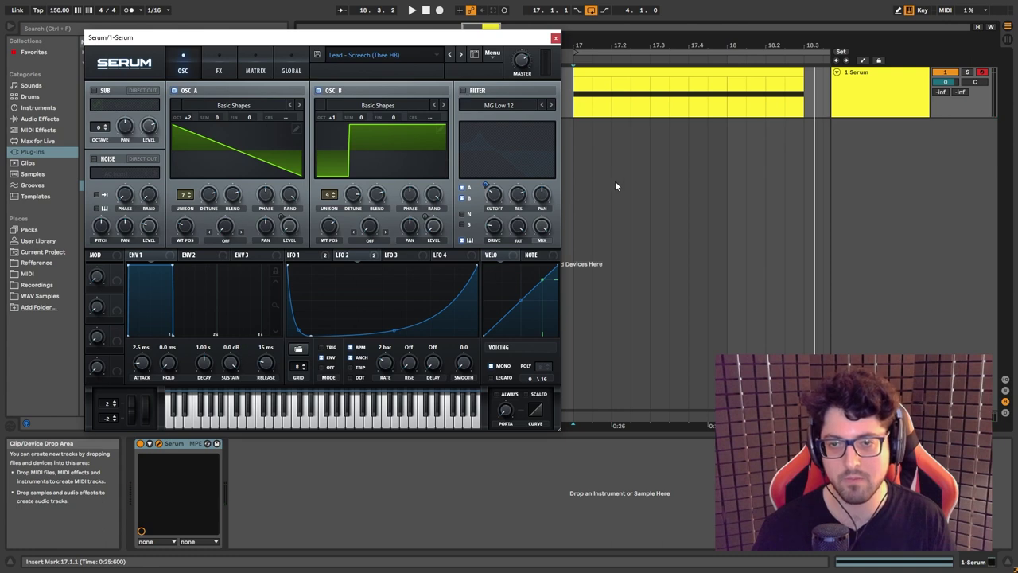
pyautogui.press('space')
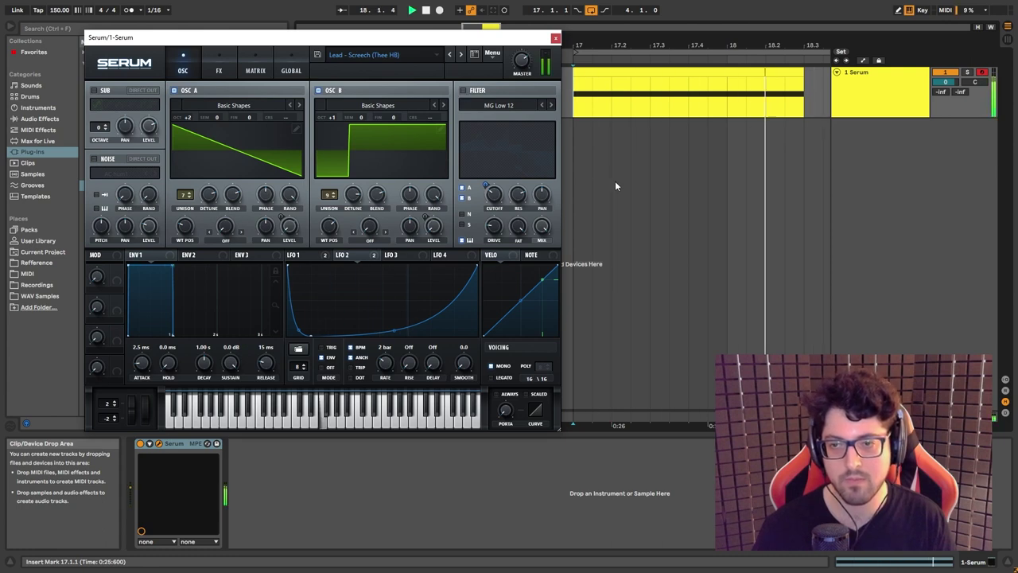
pyautogui.press('space')
pyautogui.click(463, 90)
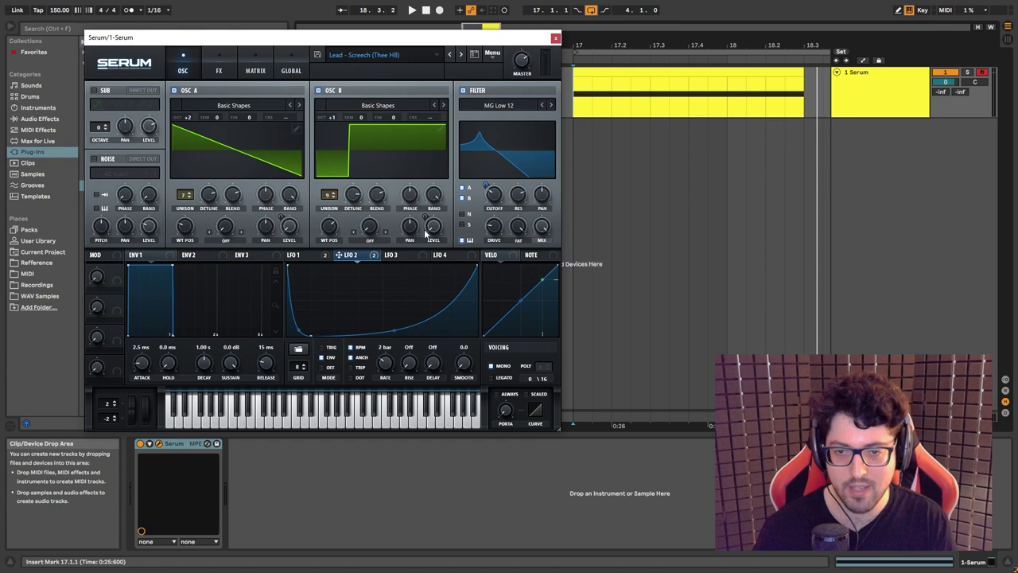
# Reactivate all of LFO 2's modulation destinations
pyautogui.rightClick(364, 261)
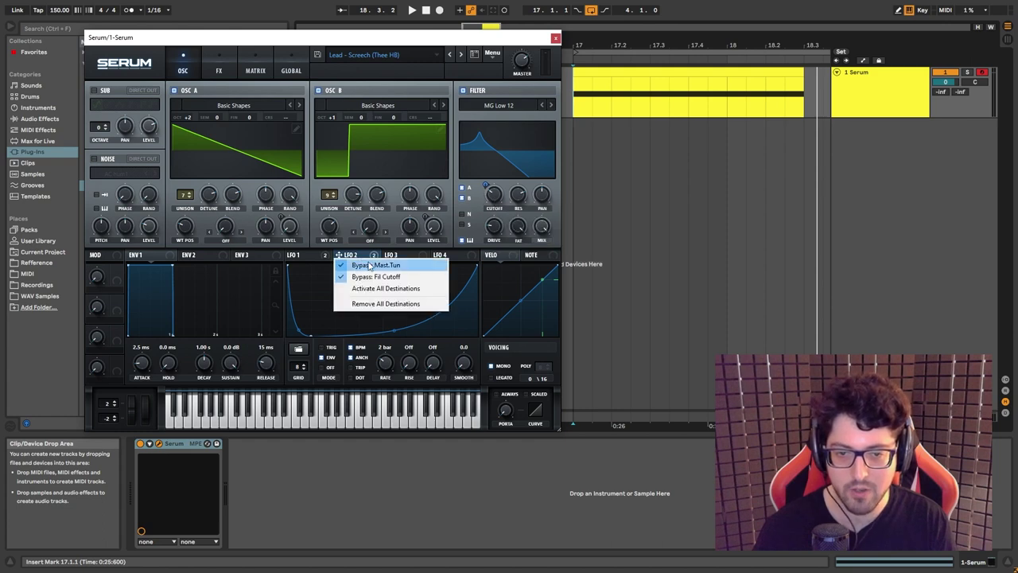
pyautogui.click(370, 289)
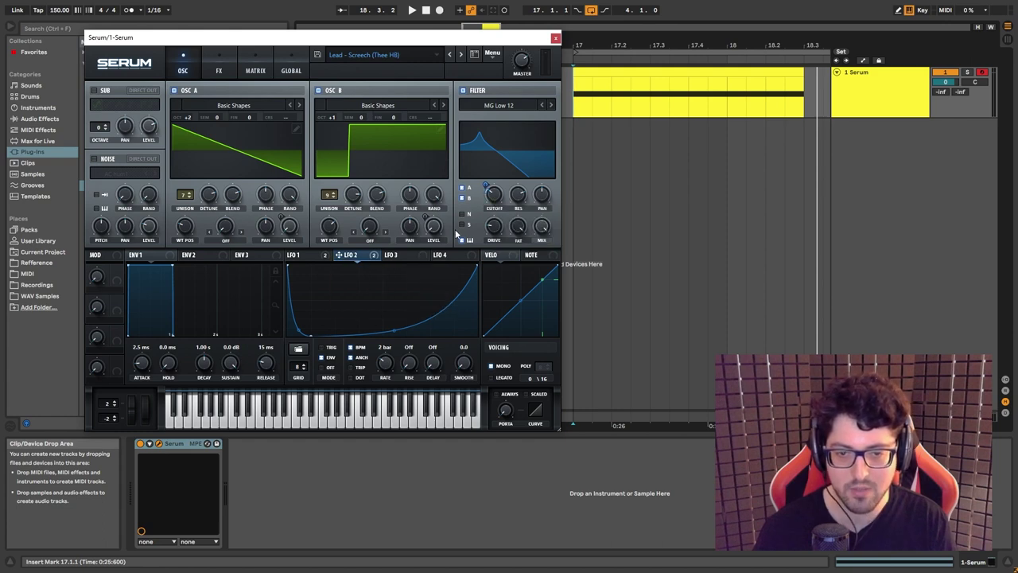
pyautogui.moveTo(487, 183)
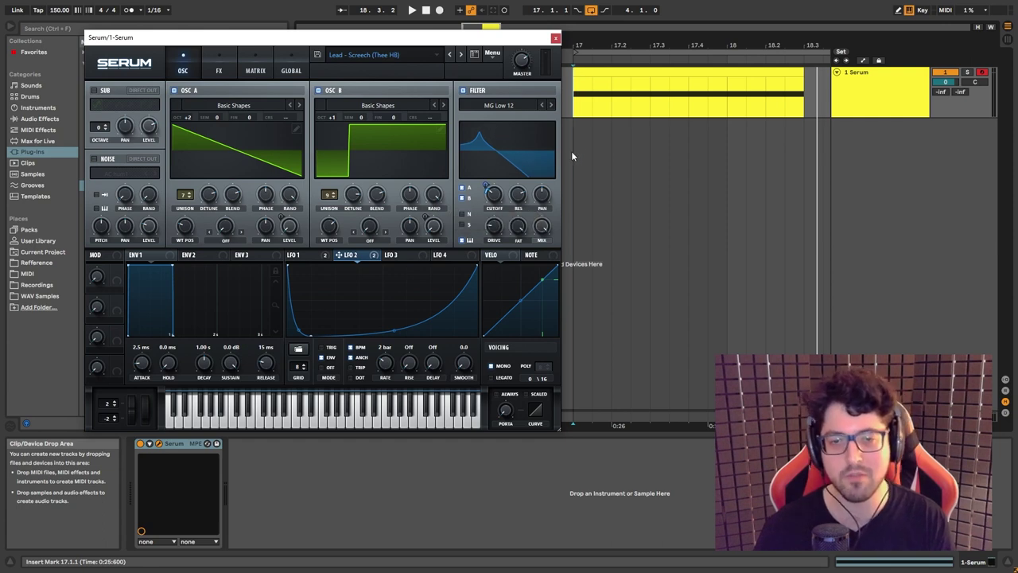
# Set LFO 2's Mast.Tun modulation amount to -24 semitones in the Matrix
pyautogui.click(260, 58)
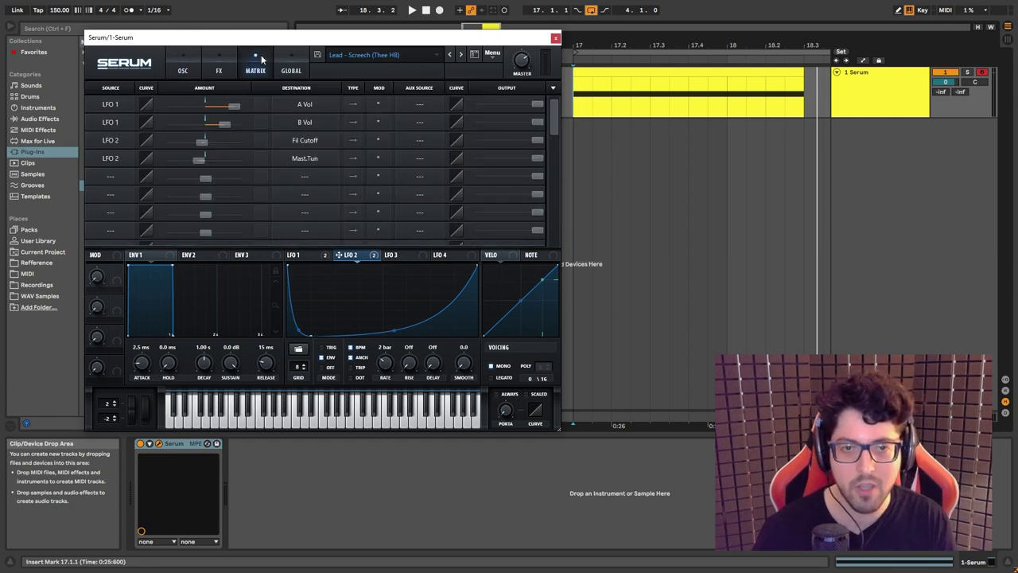
pyautogui.click(303, 157)
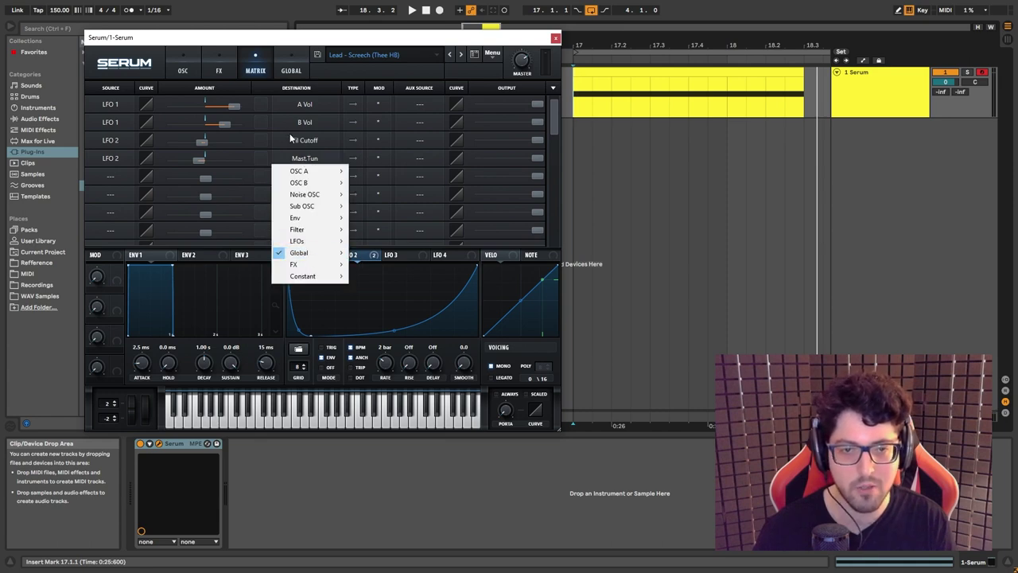
pyautogui.click(169, 42)
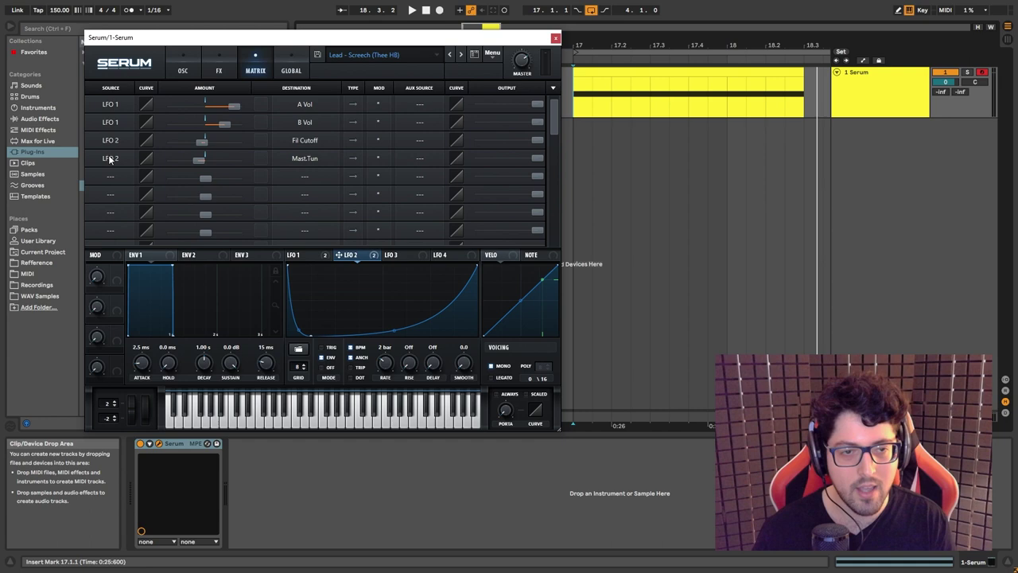
pyautogui.click(199, 160)
pyautogui.write('-24')
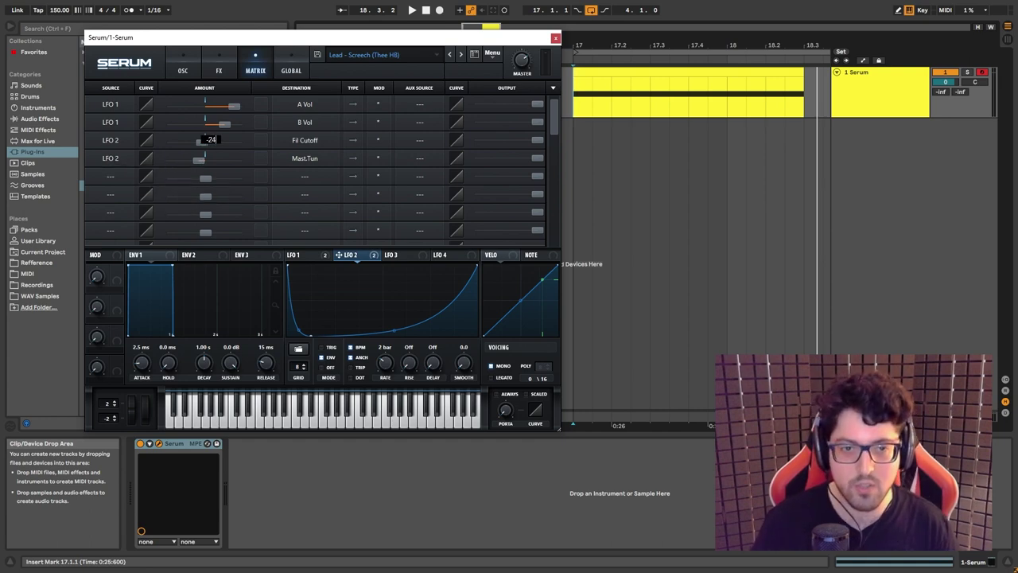
pyautogui.press('Return')
pyautogui.write('st')
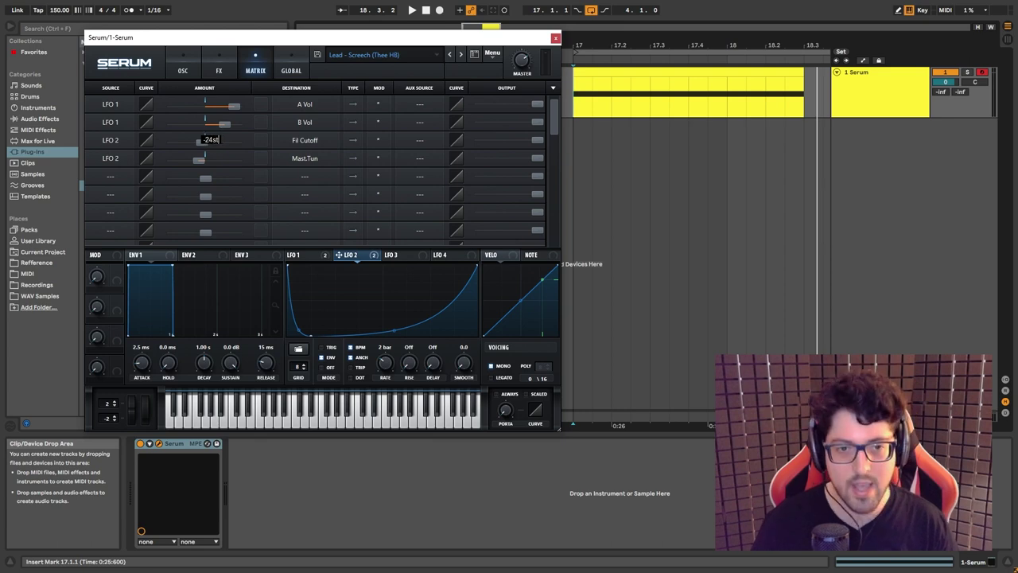
pyautogui.press('Return')
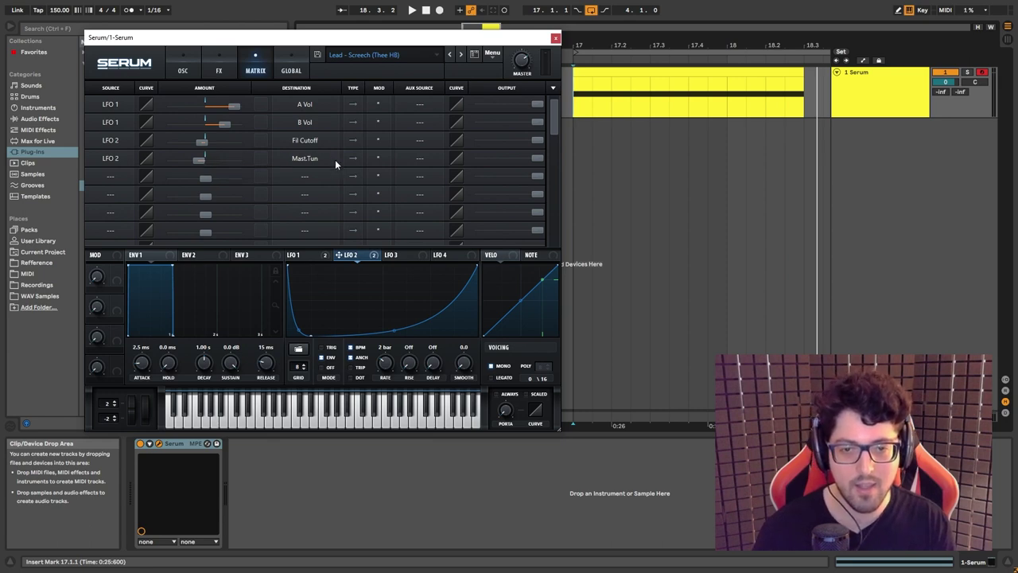
# Audition the pitch-bending lead from the oscillator page, then show the FX rack
pyautogui.click(183, 70)
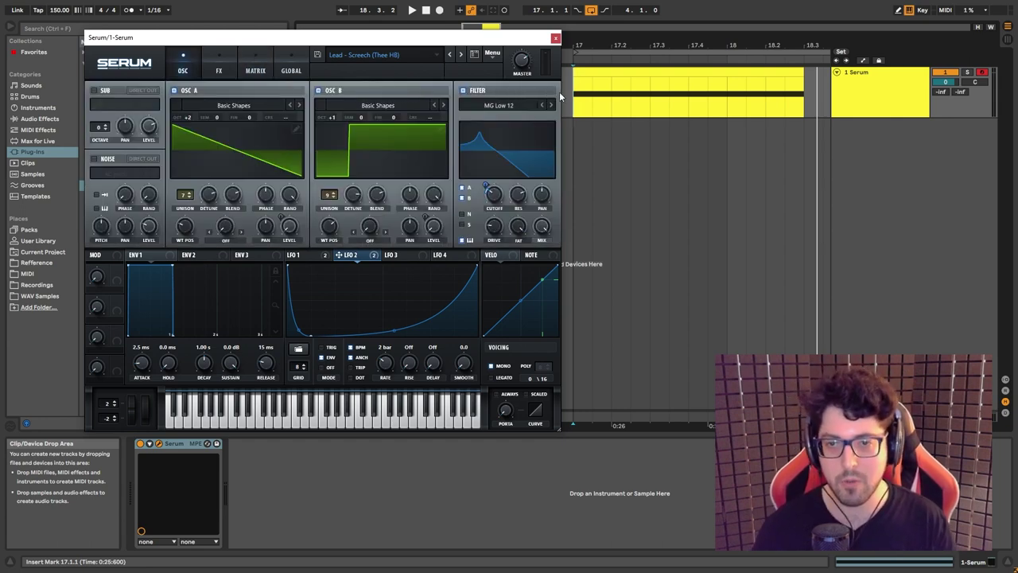
pyautogui.press('space')
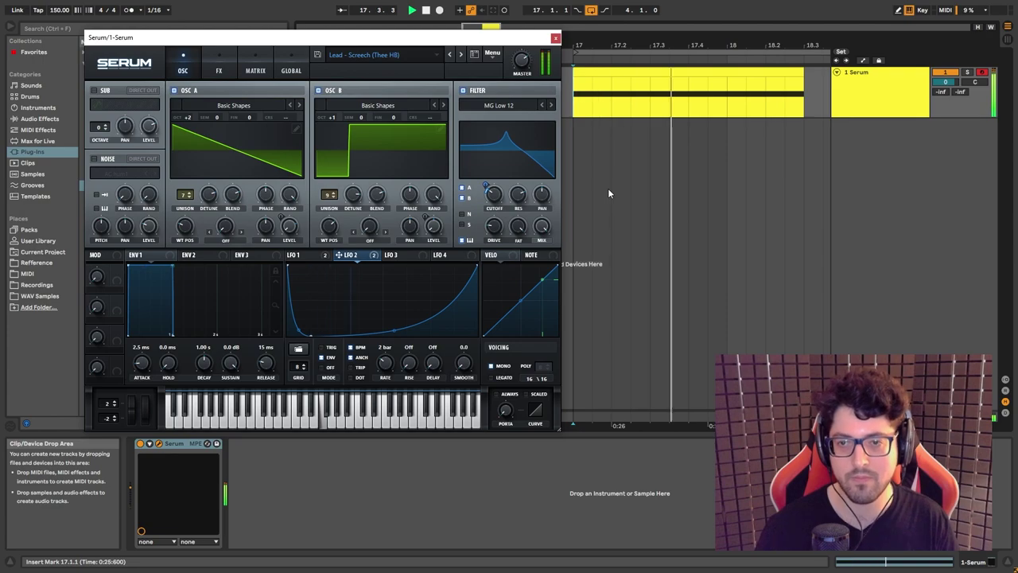
pyautogui.press('space')
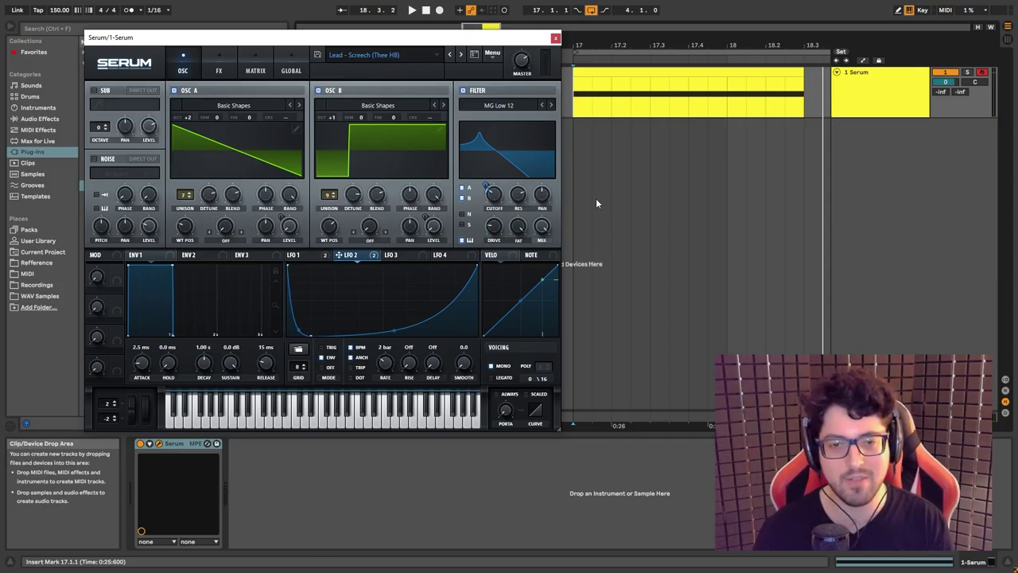
pyautogui.click(218, 70)
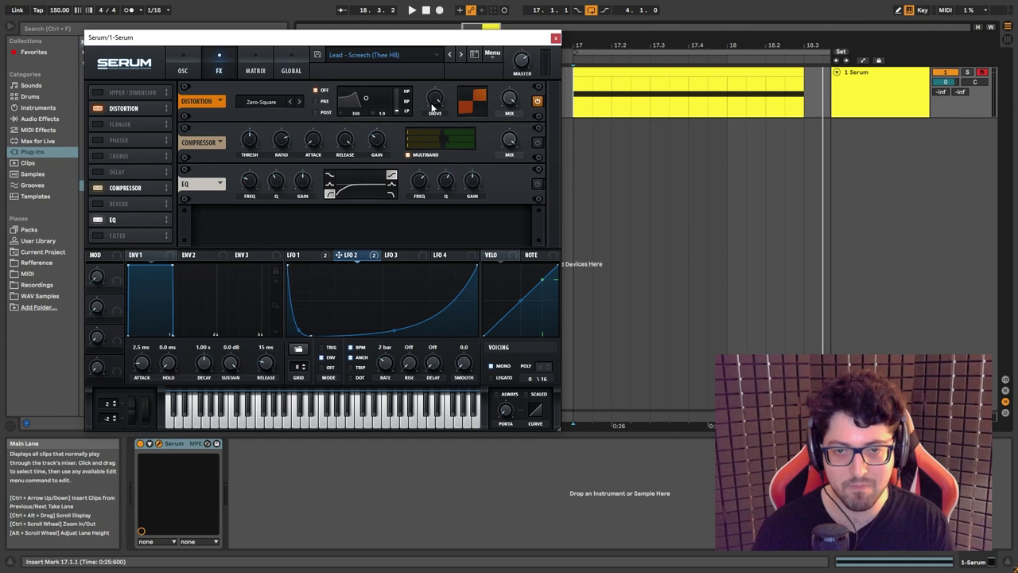
# Keep Zero-Square as the distortion mode and play the clip to hear it
pyautogui.click(271, 108)
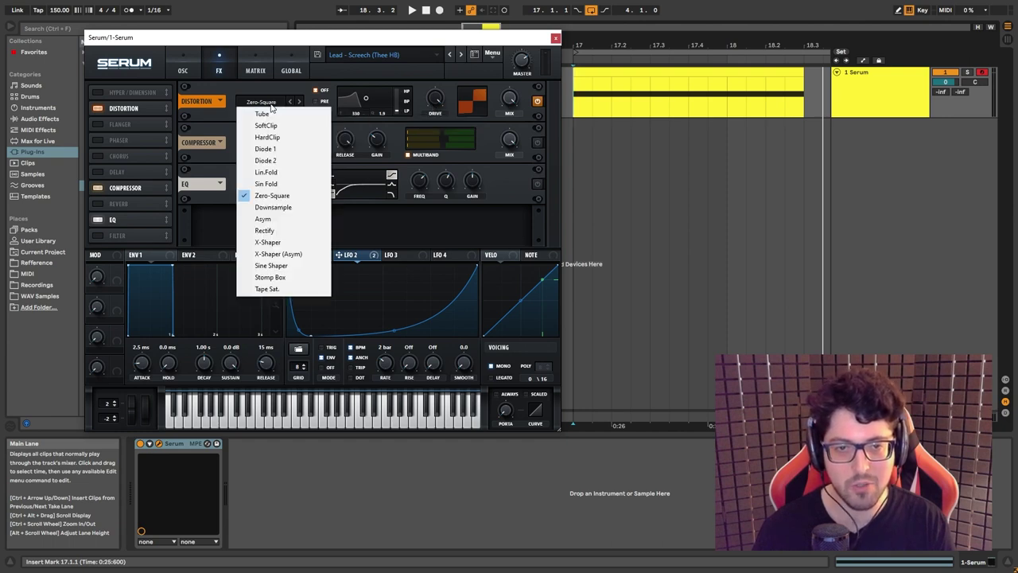
pyautogui.click(272, 198)
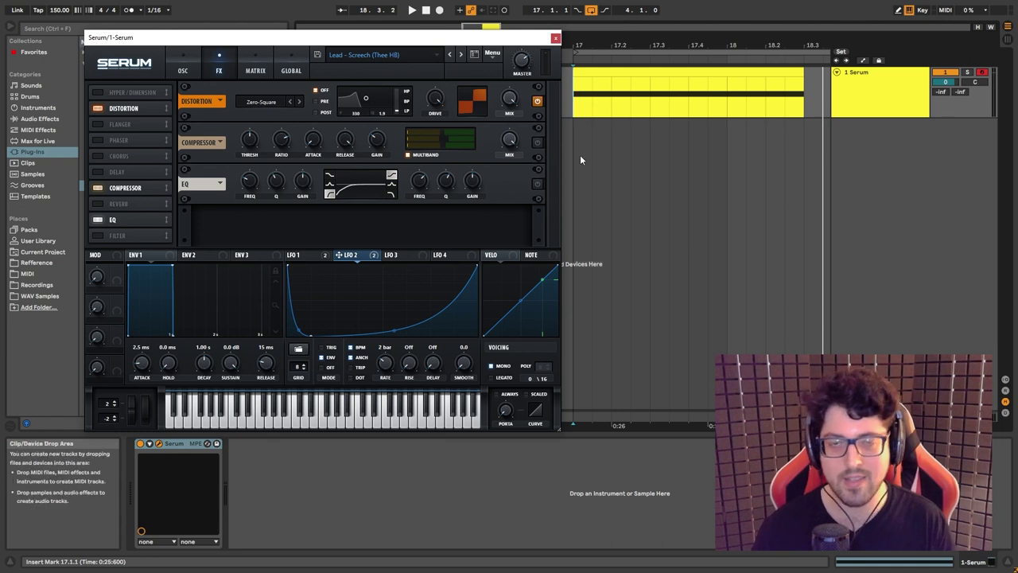
pyautogui.press('space')
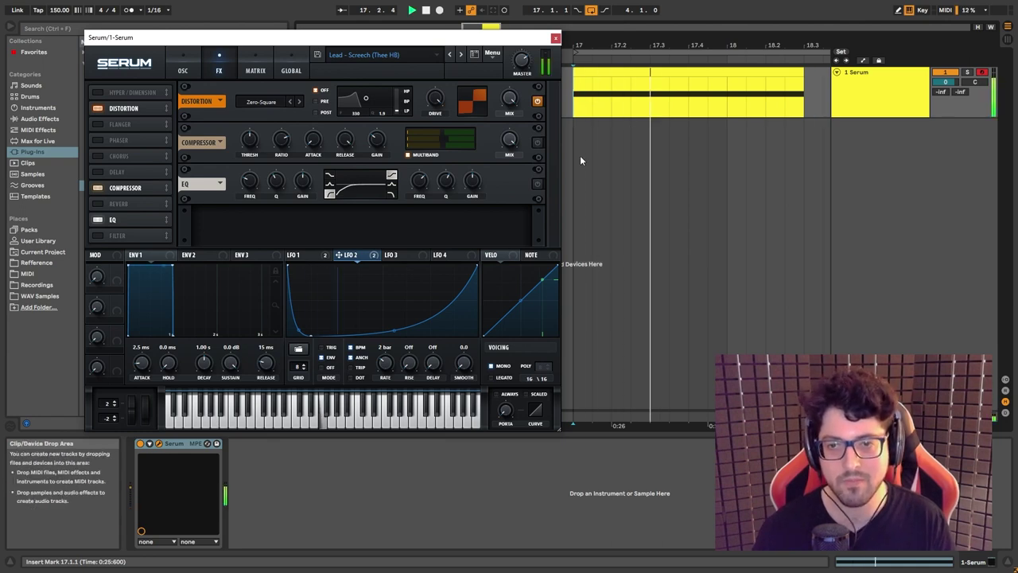
pyautogui.press('space')
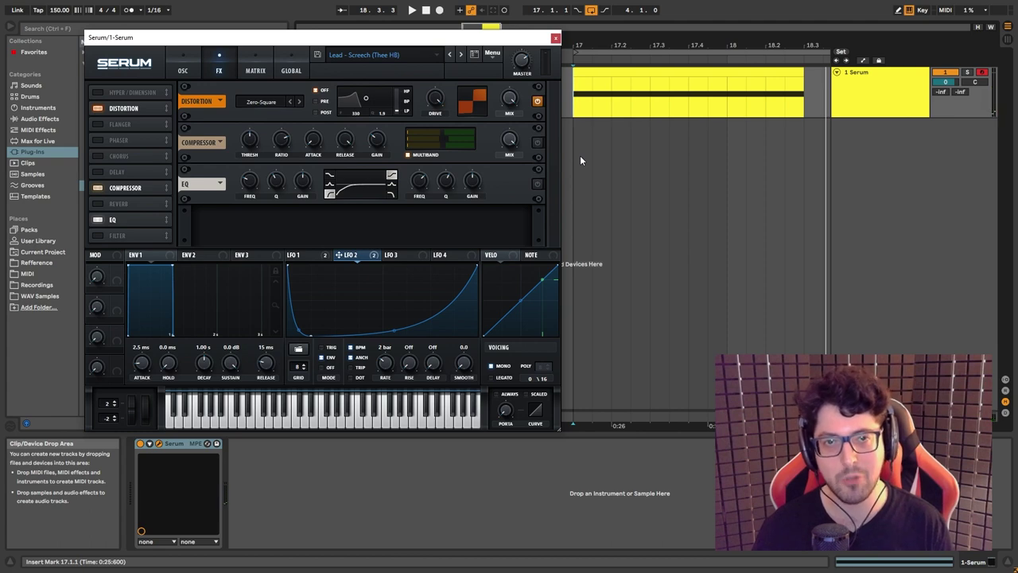
# Power on the compressor in the FX rack and play the compressed lead
pyautogui.click(538, 142)
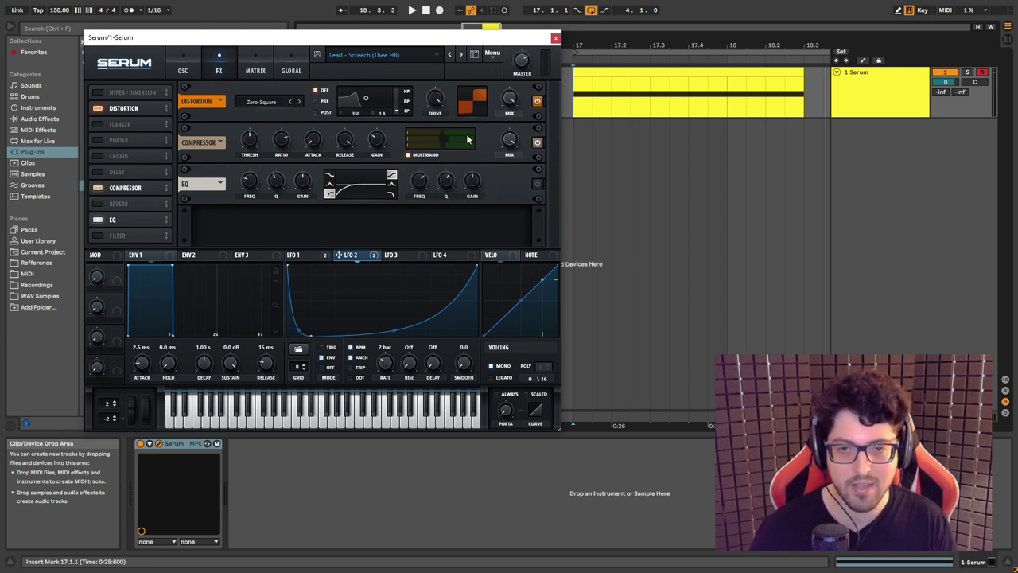
pyautogui.moveTo(379, 143)
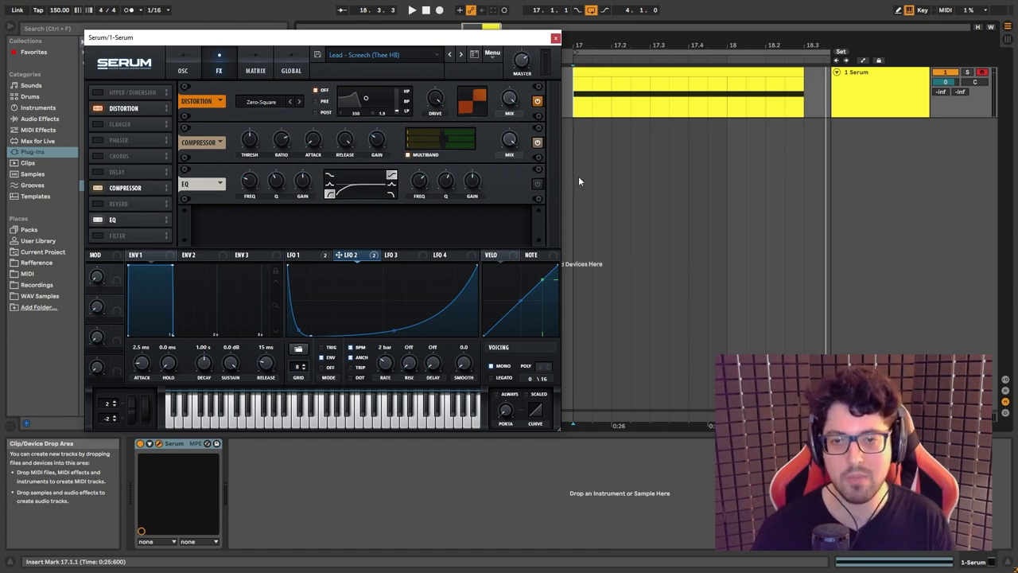
pyautogui.press('space')
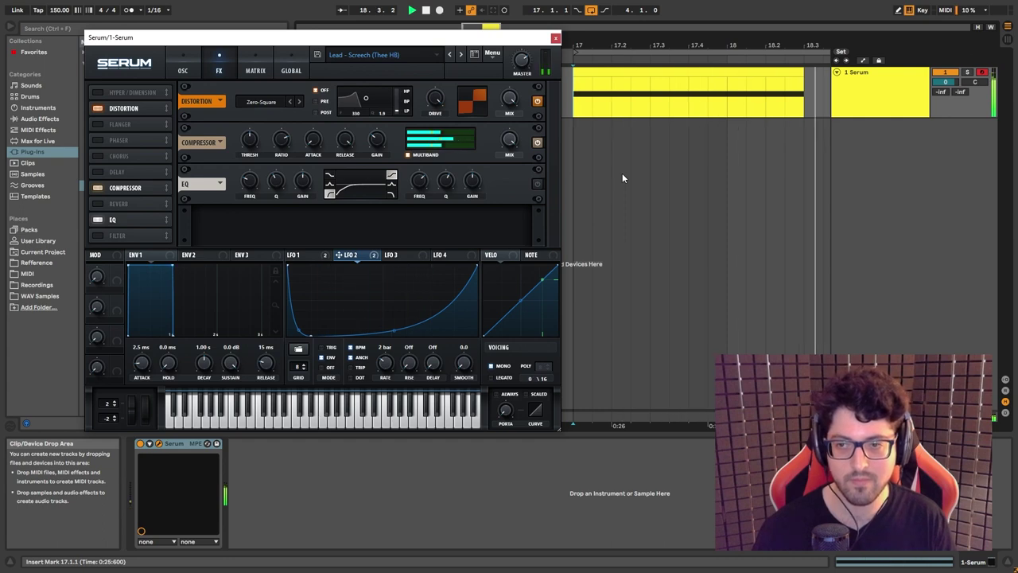
pyautogui.press('space')
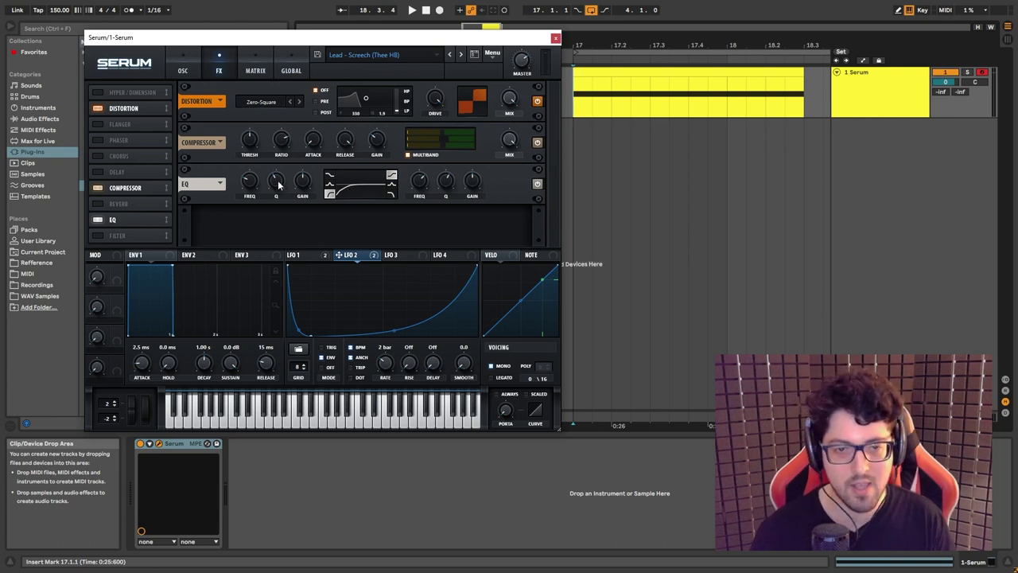
# Play the lead through the full distortion, compressor and EQ chain
pyautogui.moveTo(278, 183)
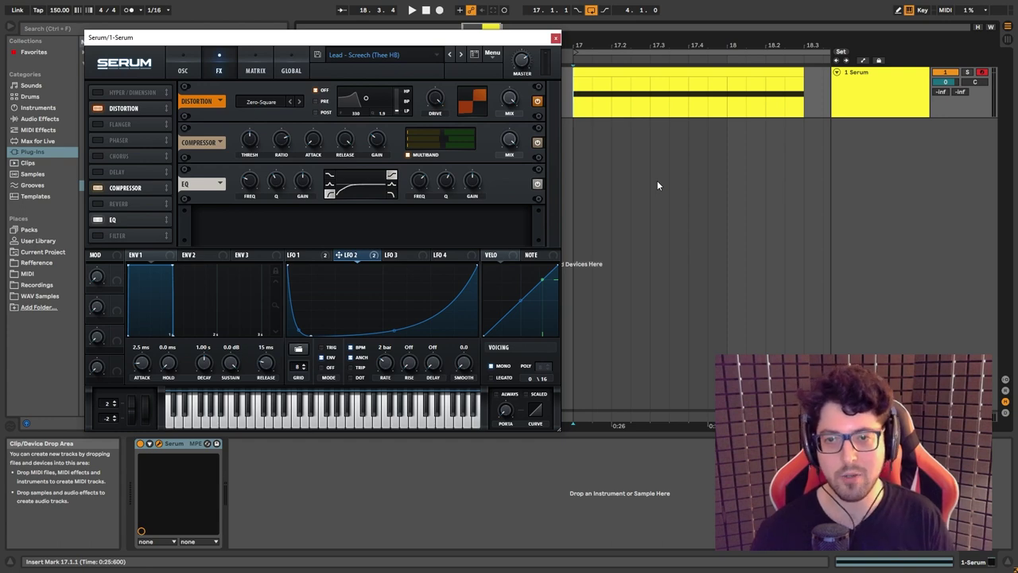
pyautogui.press('space')
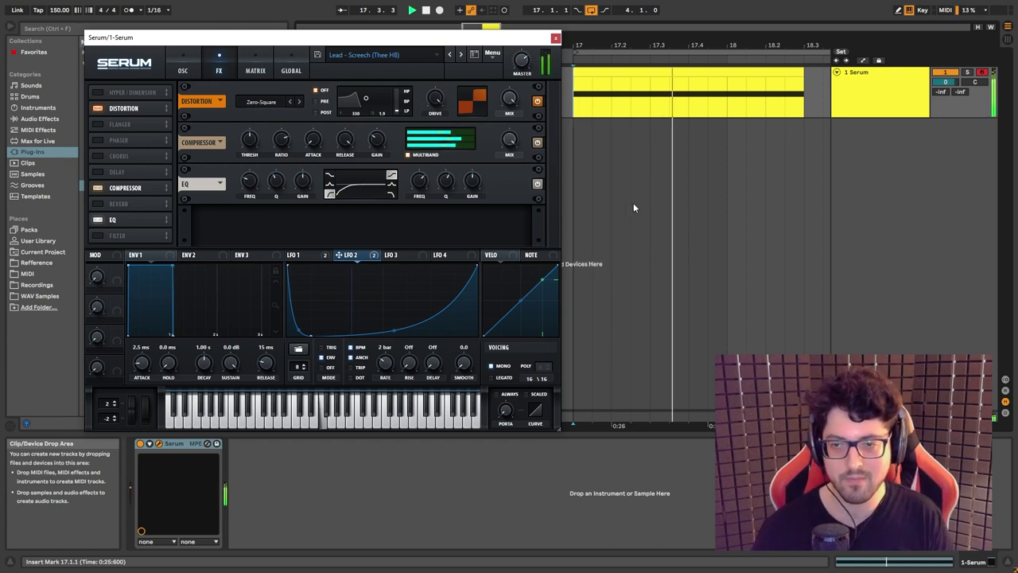
pyautogui.press('space')
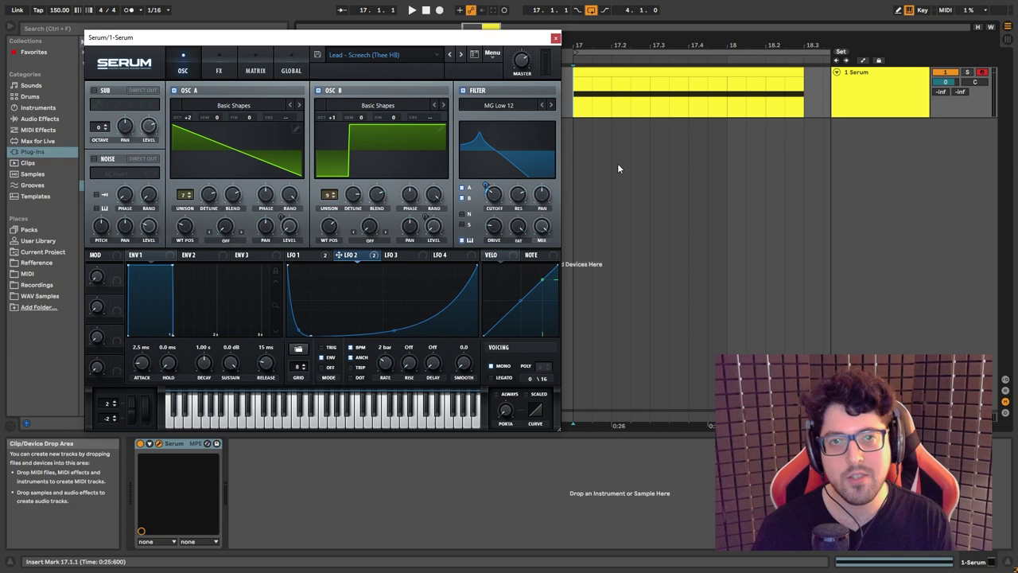